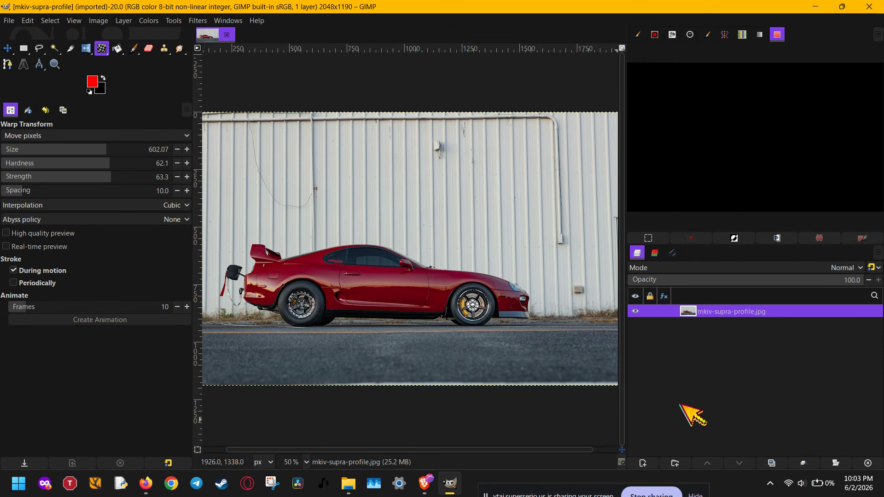
- Create a new layer group above the photo and duplicate the mkiv-supra-profile.jpg layer
right_click(756, 312)
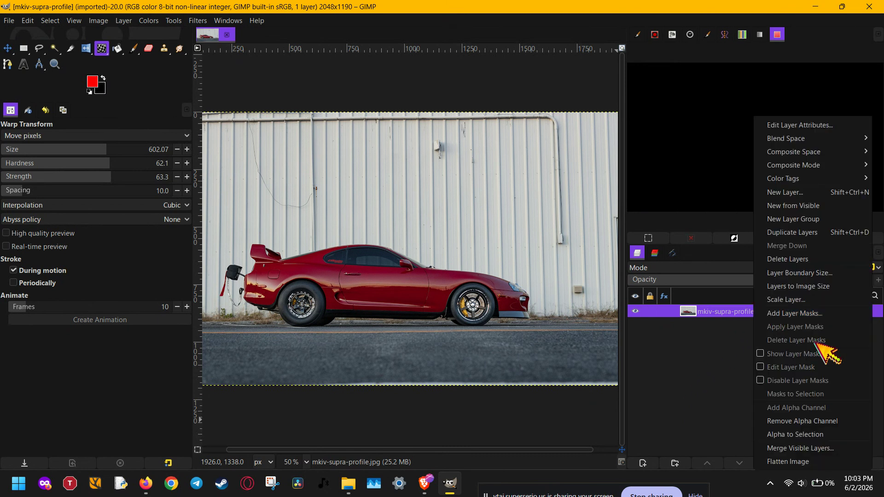
left_click(856, 219)
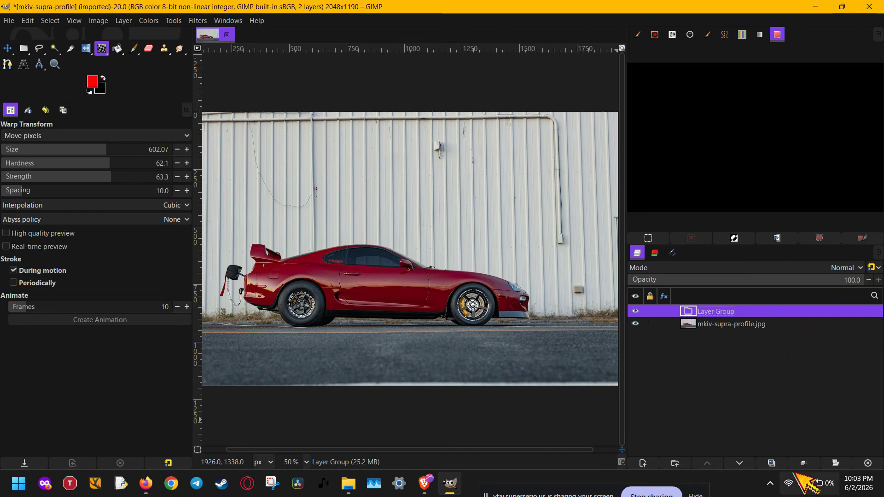
right_click(742, 324)
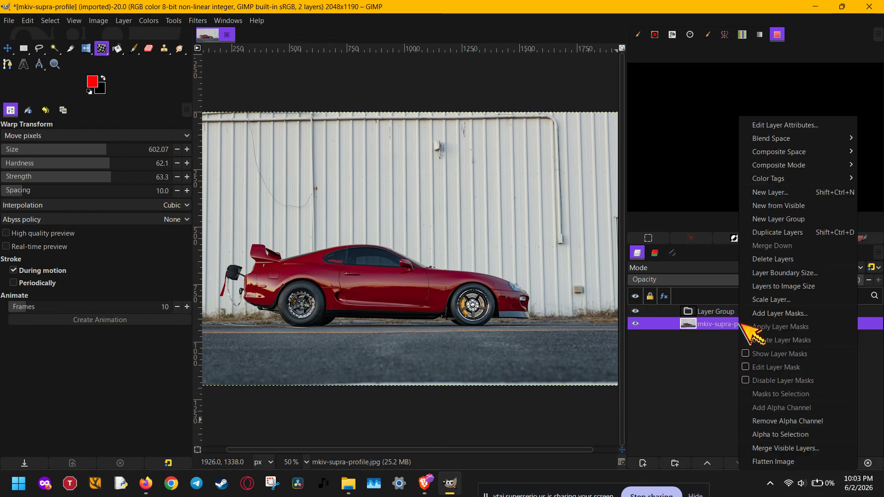
left_click(794, 231)
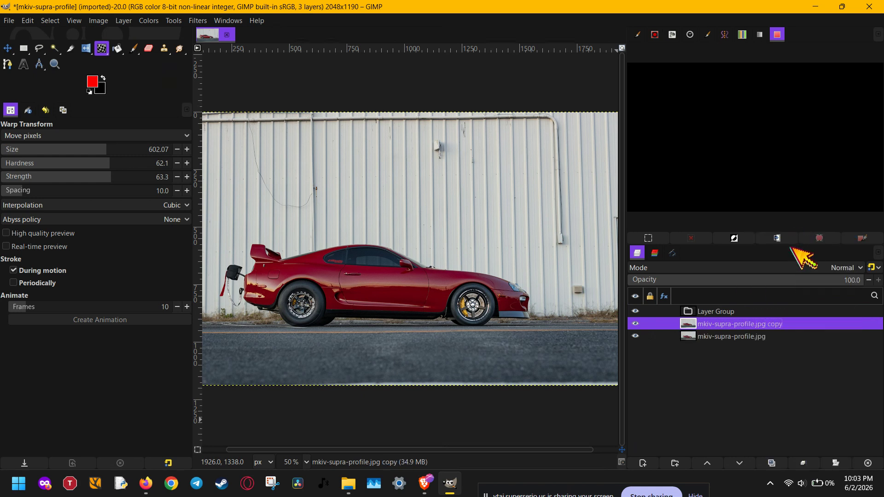
- Start the Sharpen (Unsharp Mask) filter on the mkiv-supra-profile.jpg copy layer and hide the empty layer group
left_click(782, 337)
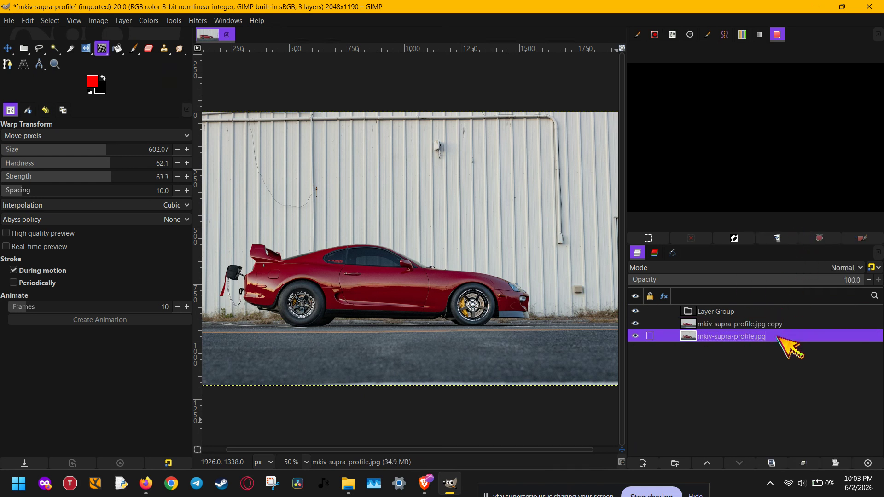
left_click(780, 326)
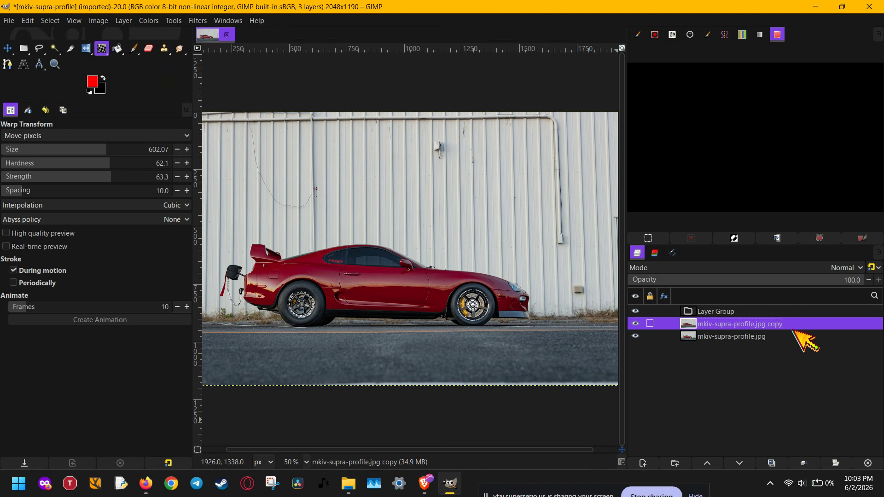
left_click(205, 21)
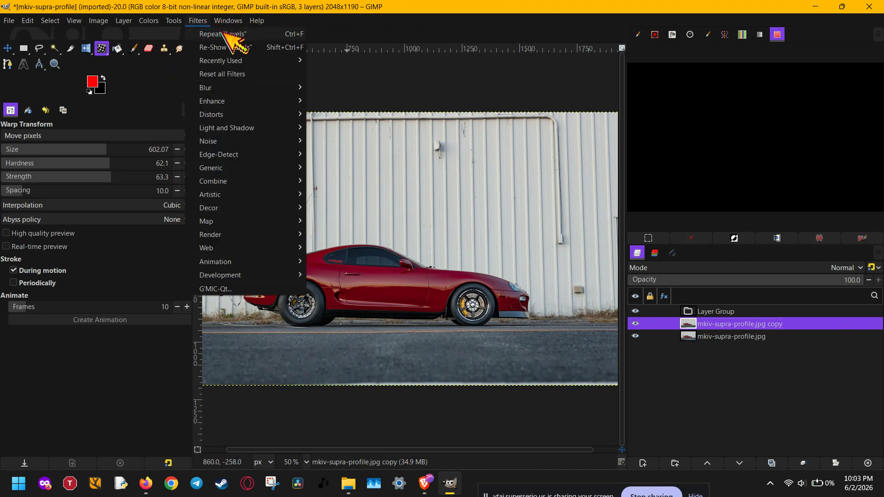
mouse_move(232, 103)
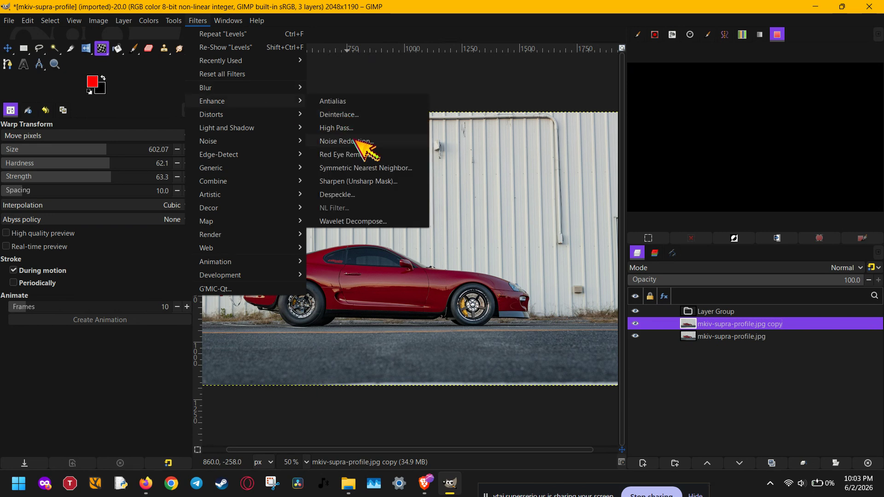
left_click(370, 182)
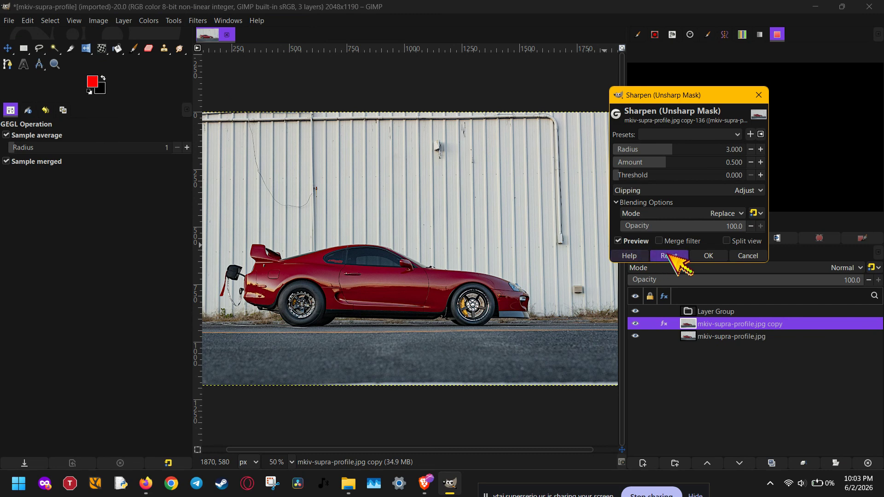
left_click(635, 311)
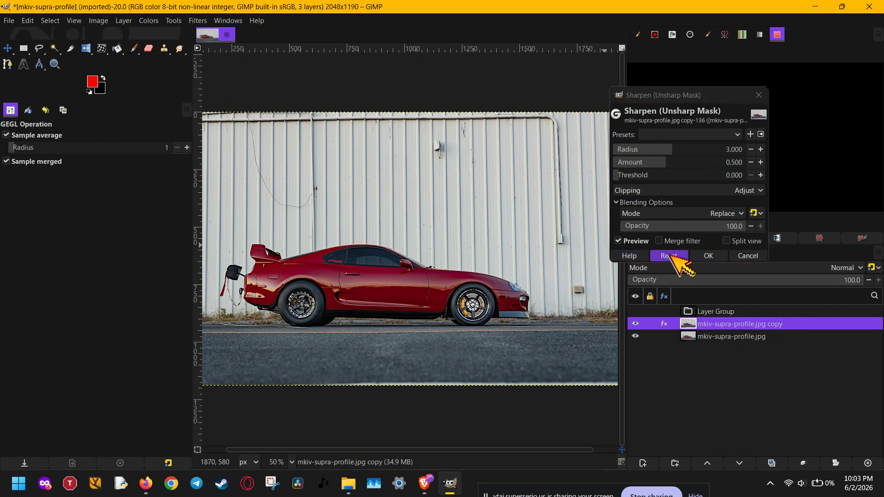
- Examine the car's side mirror and windshield edge at 400% with the sharpening preview off and on
left_click_drag(689, 94, 538, 222)
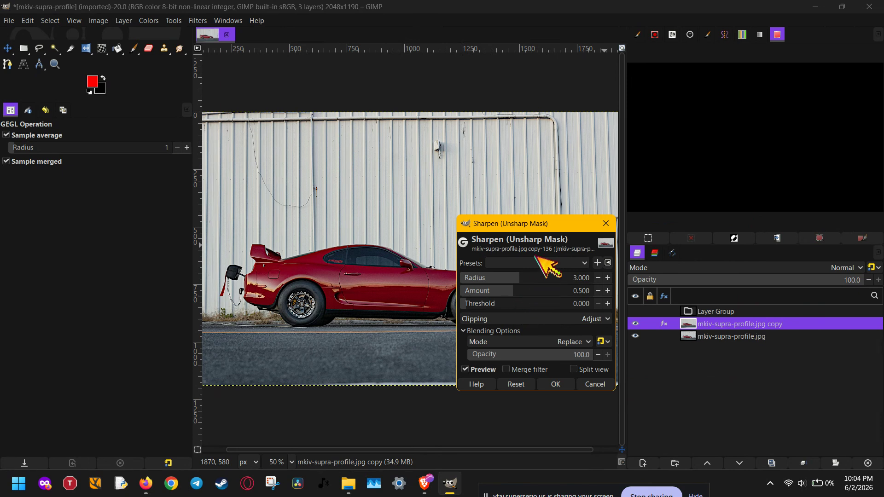
left_click_drag(548, 224, 611, 225)
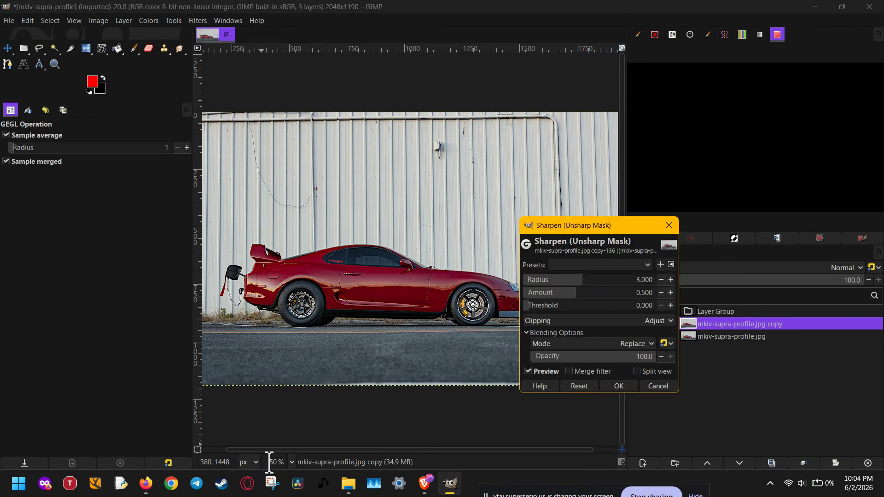
scroll(270, 462, "up", 1)
scroll(291, 464, "up", 1)
scroll(291, 464, "up", 1)
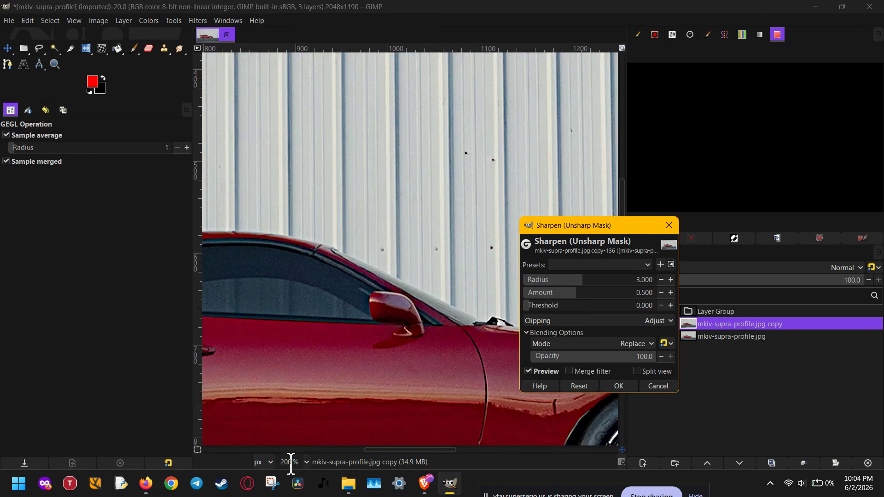
scroll(291, 464, "up", 1)
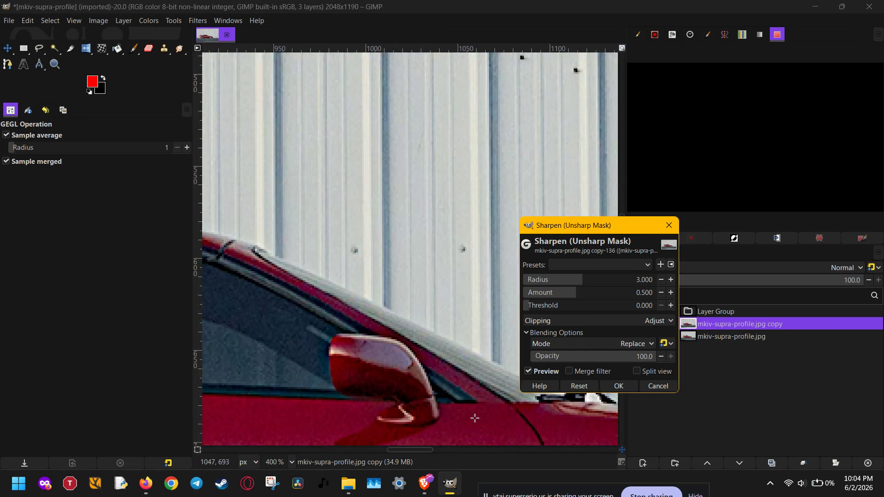
left_click(529, 371)
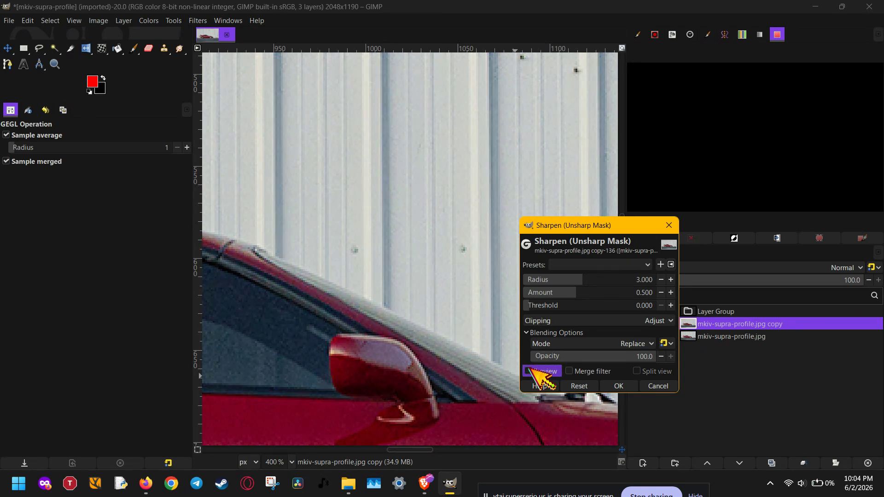
left_click(530, 371)
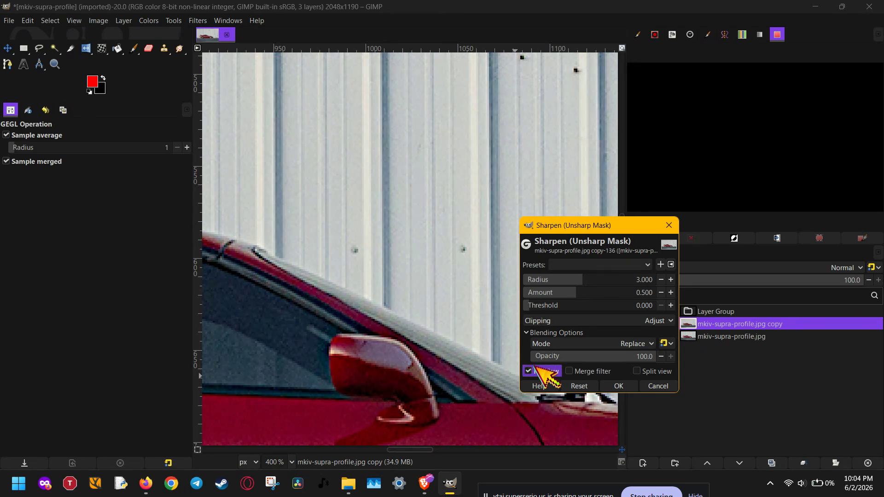
- Set the sharpening radius to about 1.210 and compare the image with the preview off and on
left_click(601, 276)
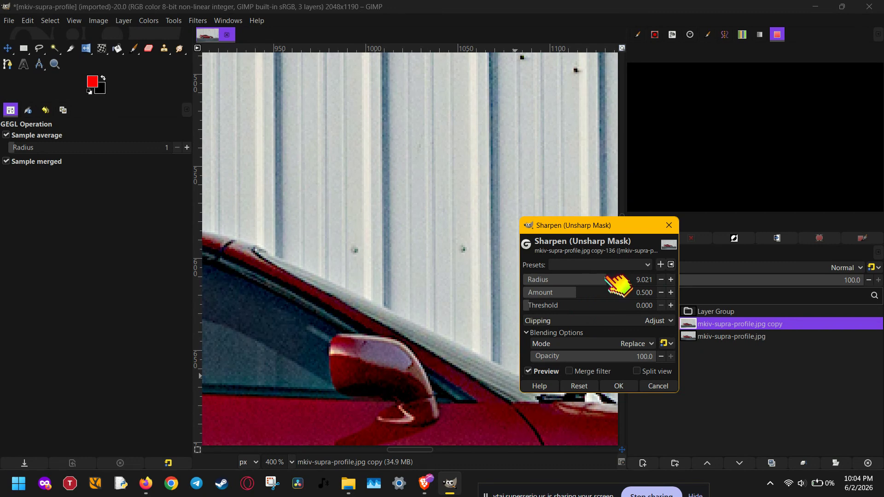
left_click(612, 276)
left_click_drag(611, 274, 566, 282)
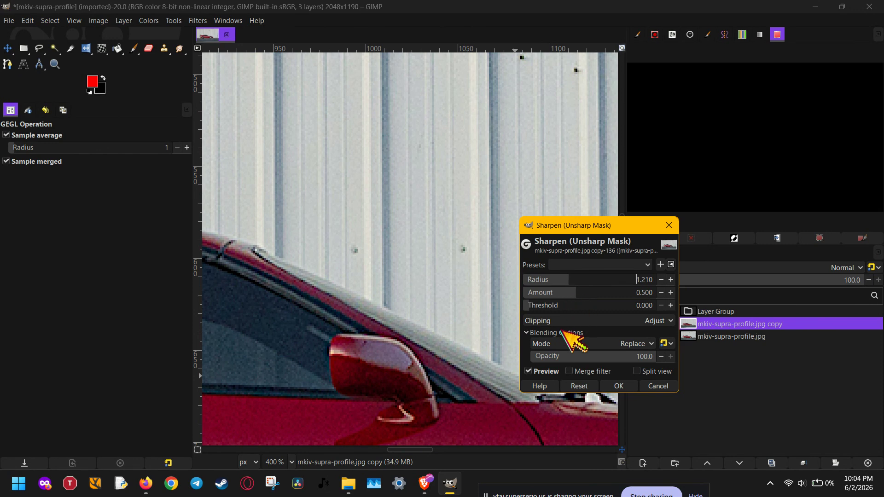
left_click(549, 372)
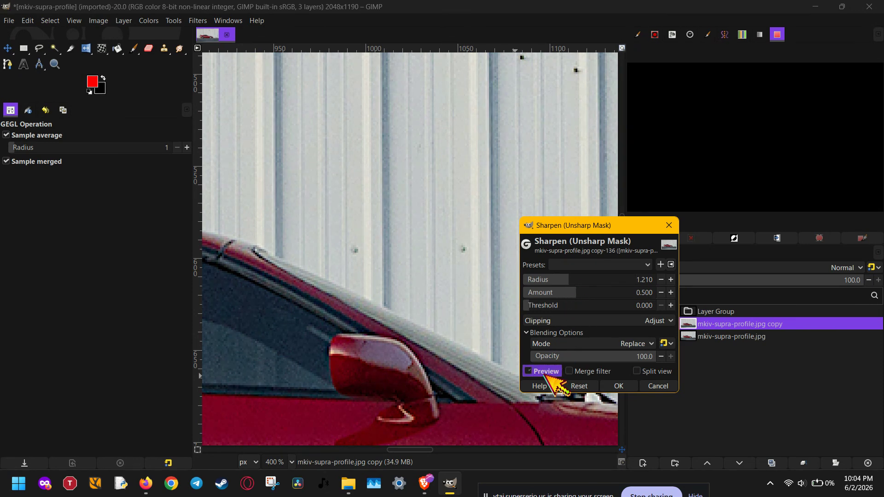
left_click(550, 372)
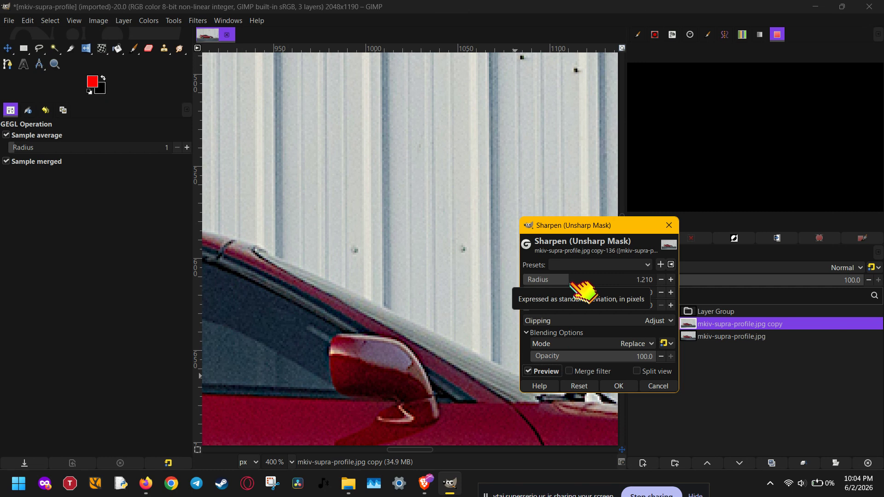
- Try stronger and weaker sharpening strengths, and settle the amount at about 0.839
left_click(604, 293)
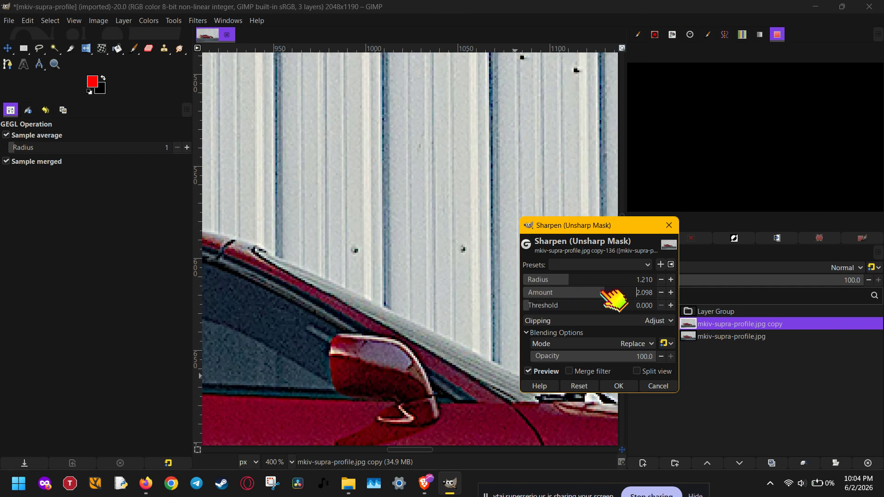
left_click(561, 293)
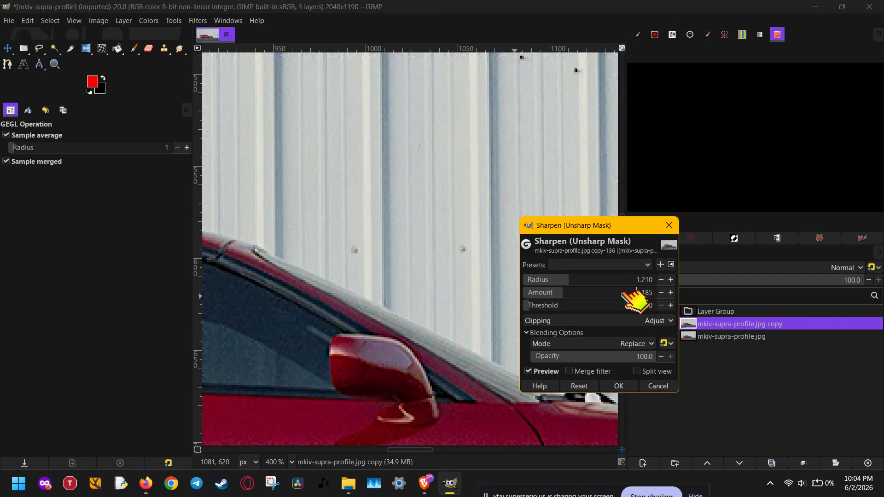
left_click(576, 293)
left_click_drag(582, 297, 635, 299)
left_click(570, 293)
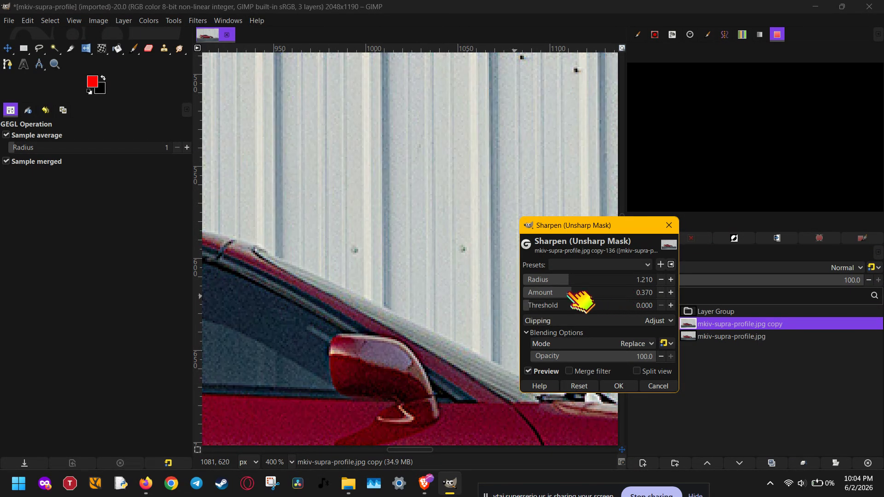
left_click_drag(570, 293, 586, 293)
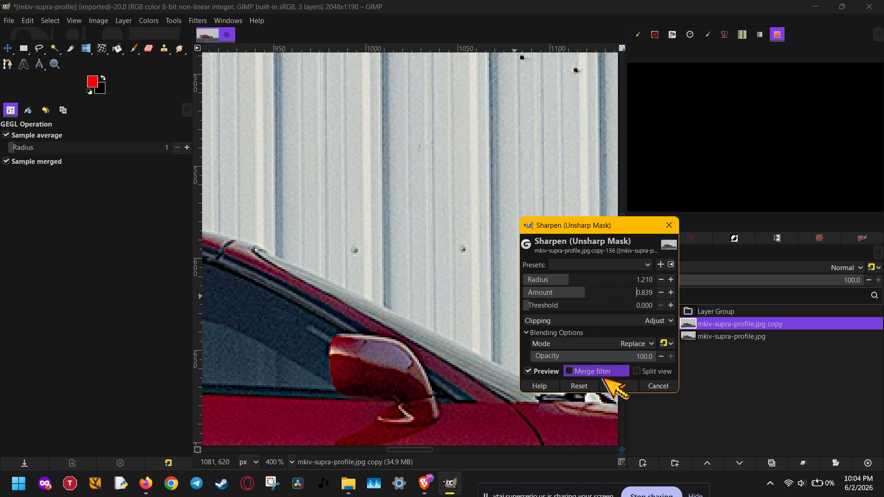
- Try several sharpening threshold levels, ending at about 0.083
left_click(571, 303)
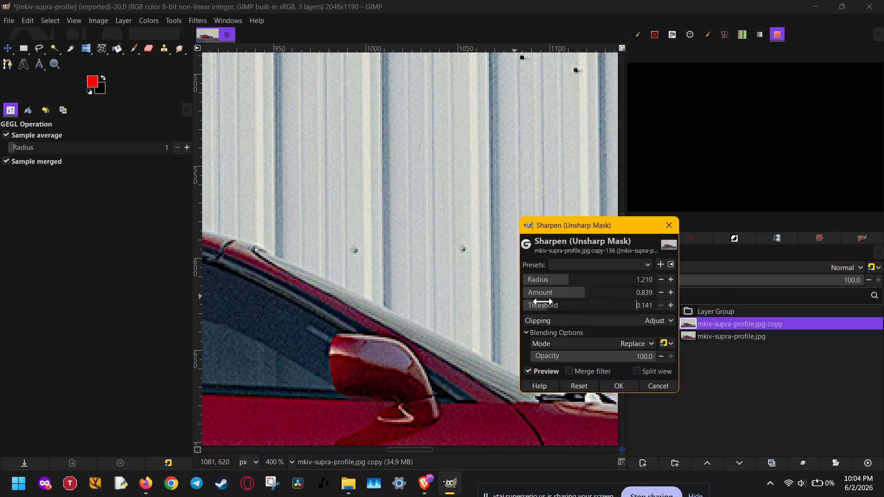
left_click_drag(570, 302, 592, 303)
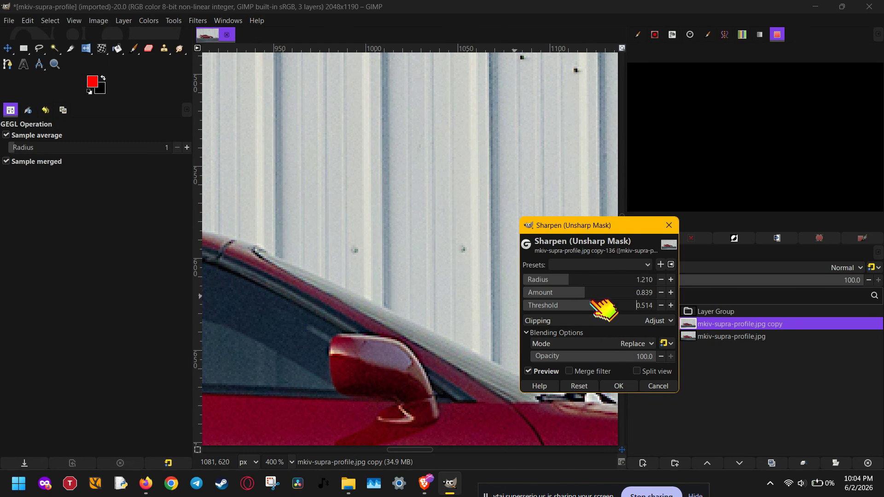
left_click(538, 305)
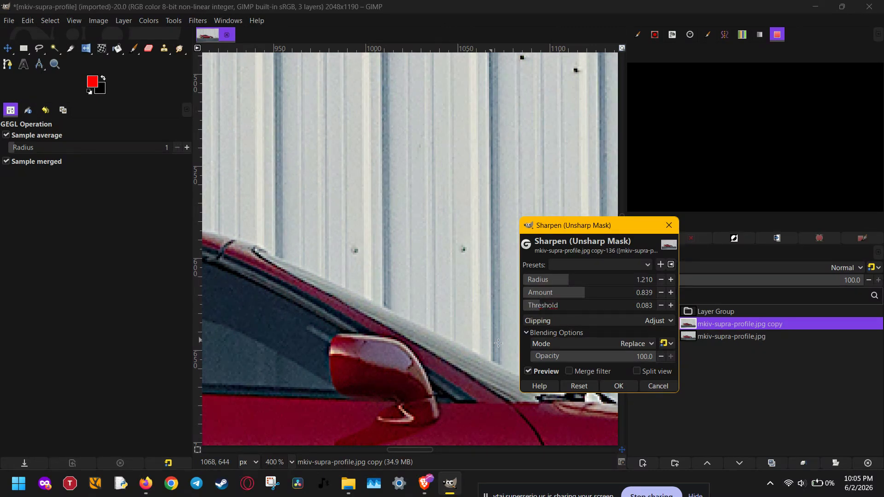
- Check the sharpening on the whole photo with the preview off and on, and apply it with a threshold of about 0.040
scroll(278, 463, "down", 1)
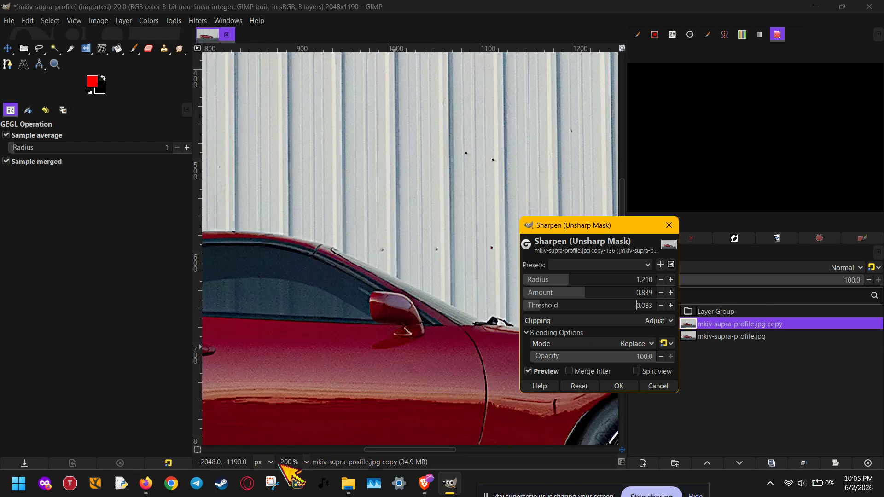
scroll(290, 462, "down", 1)
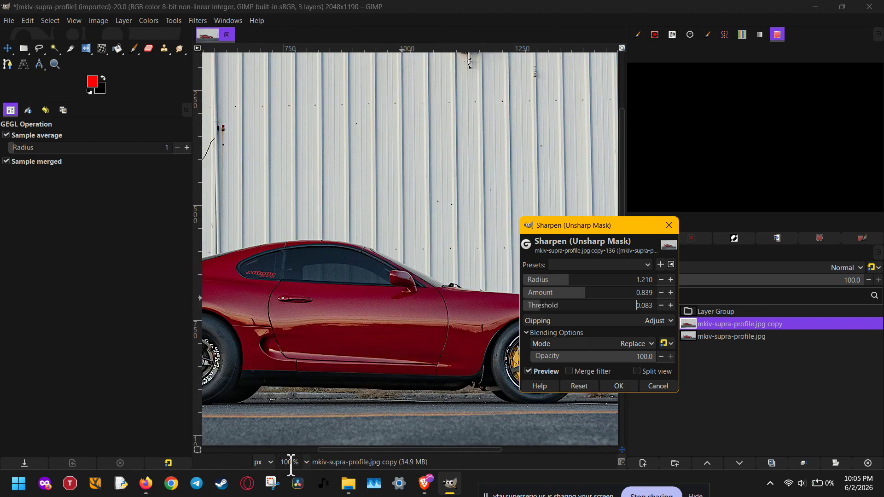
scroll(291, 463, "down", 1)
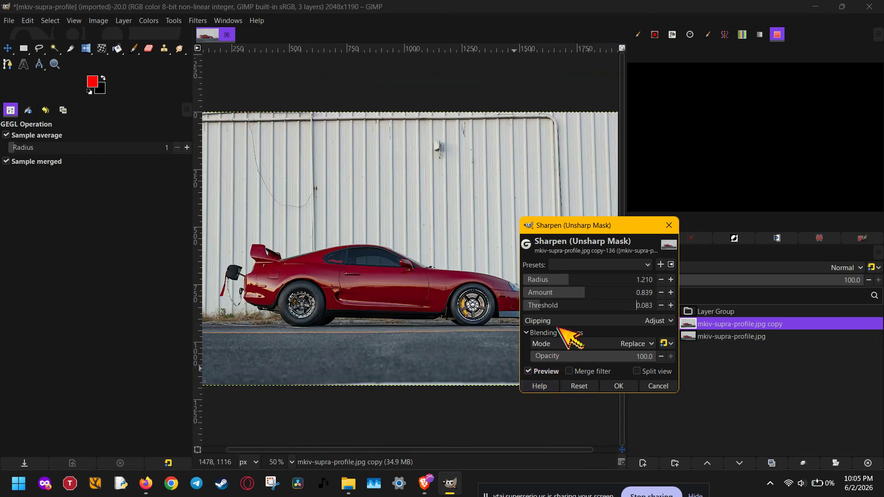
left_click(543, 372)
left_click(543, 372)
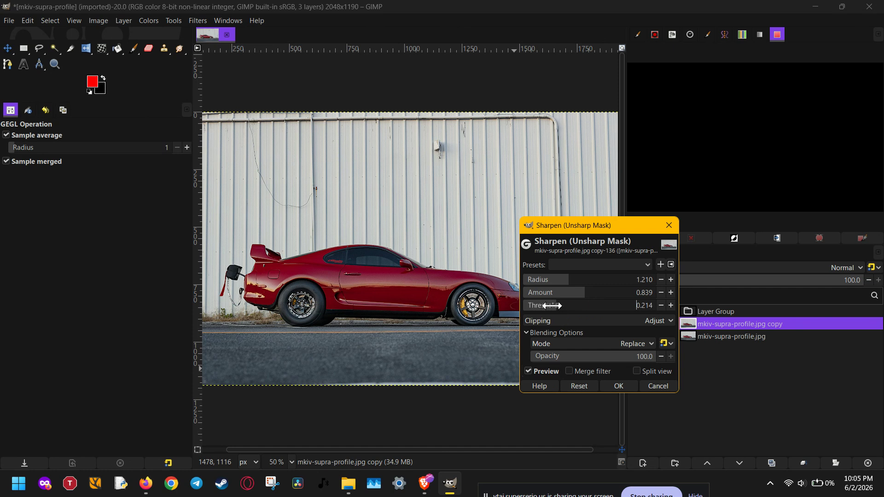
left_click_drag(553, 309, 528, 306)
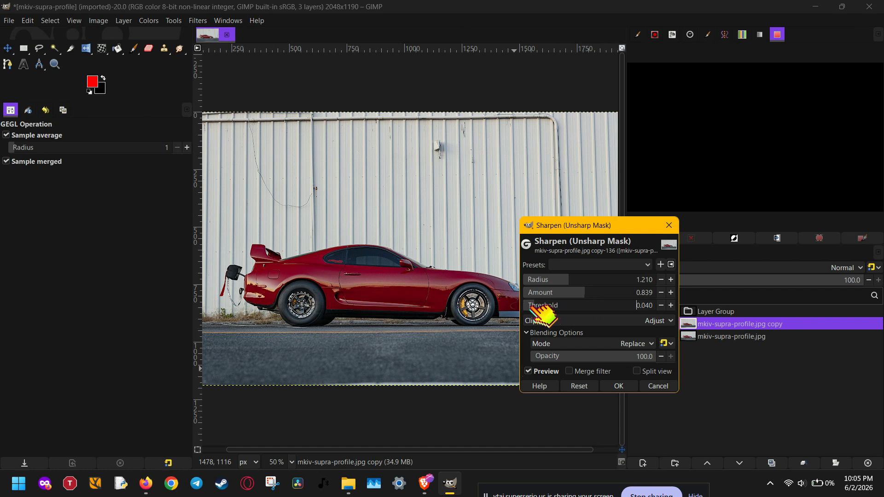
left_click(617, 385)
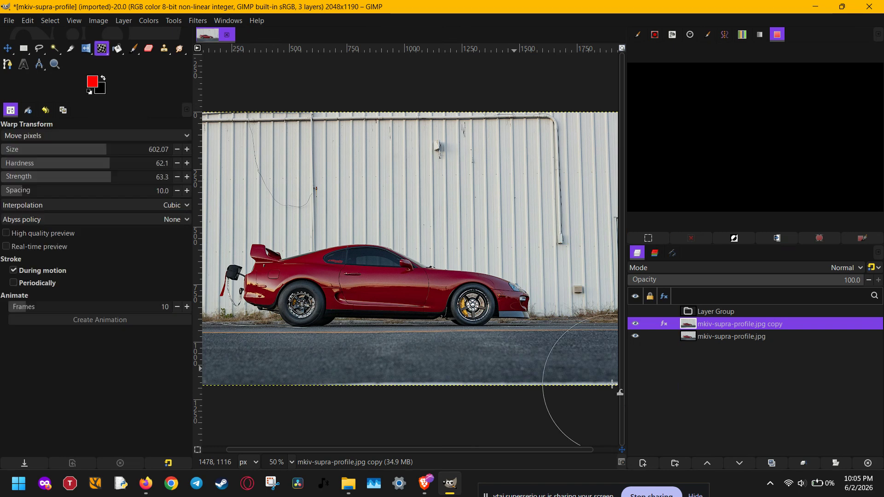
- Compare the photo with the sharpened copy layer hidden and shown
left_click(634, 323)
left_click(634, 324)
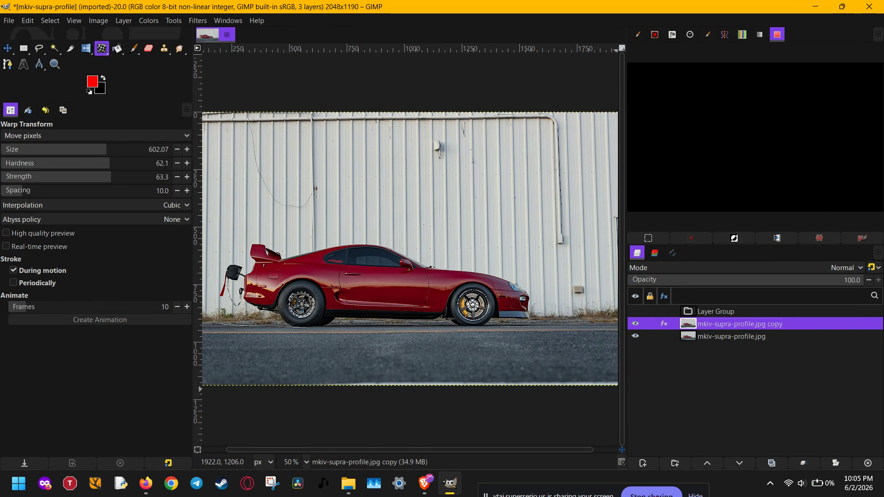
left_click(652, 495)
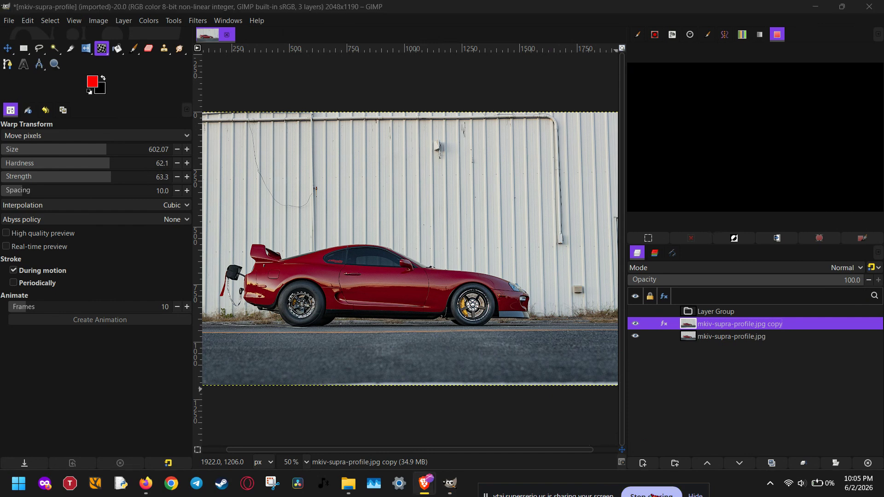